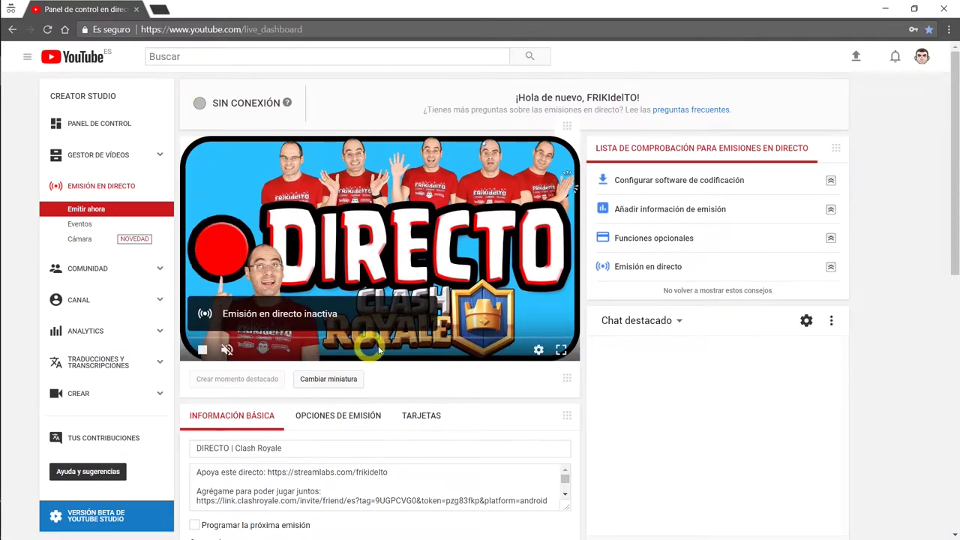
Examine the live stream's title and full description in the basic information.
{"action": "scroll", "coordinate": [463, 403], "scroll_direction": "down", "scroll_amount": 3}
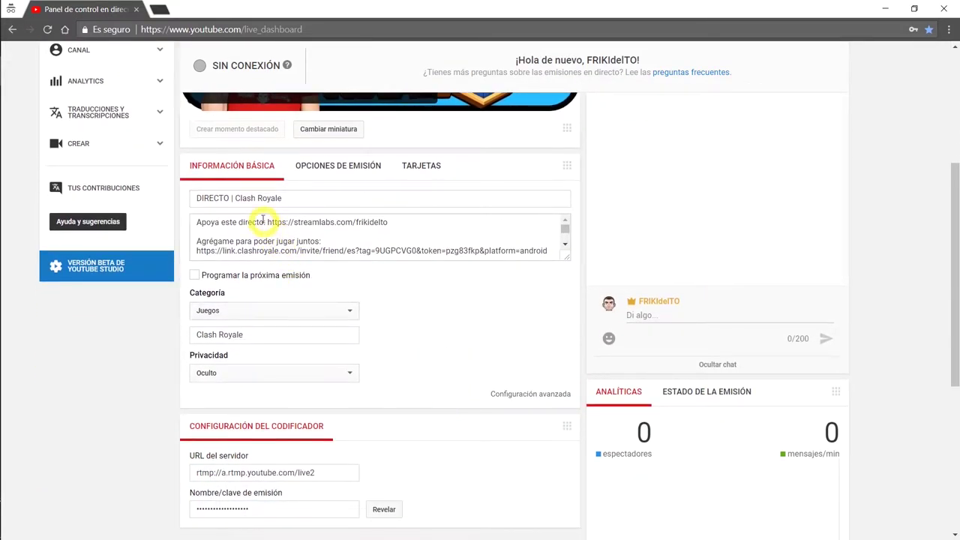
{"action": "left_click_drag", "start_coordinate": [303, 197], "coordinate": [349, 232]}
{"action": "left_click", "coordinate": [393, 231]}
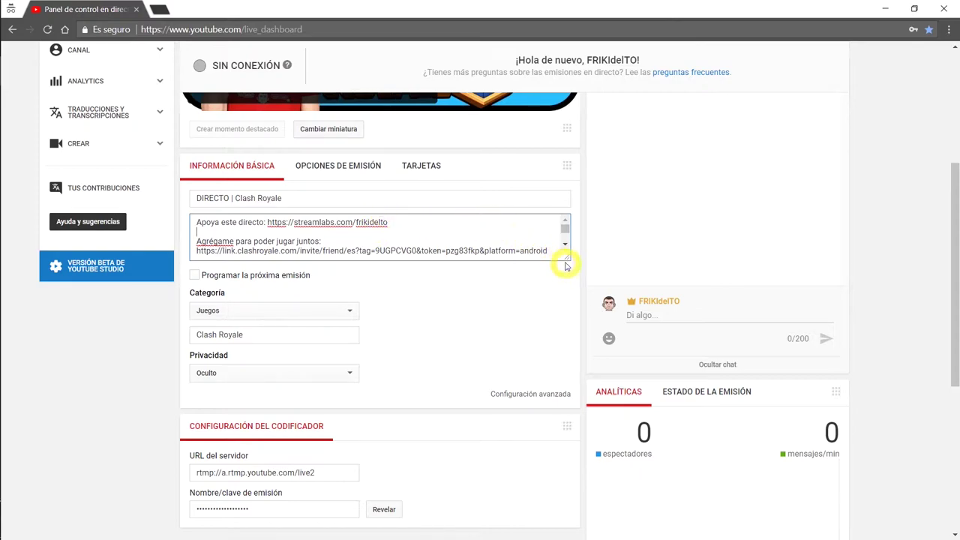
{"action": "left_click_drag", "start_coordinate": [566, 260], "coordinate": [569, 468]}
{"action": "left_click_drag", "start_coordinate": [597, 438], "coordinate": [566, 258]}
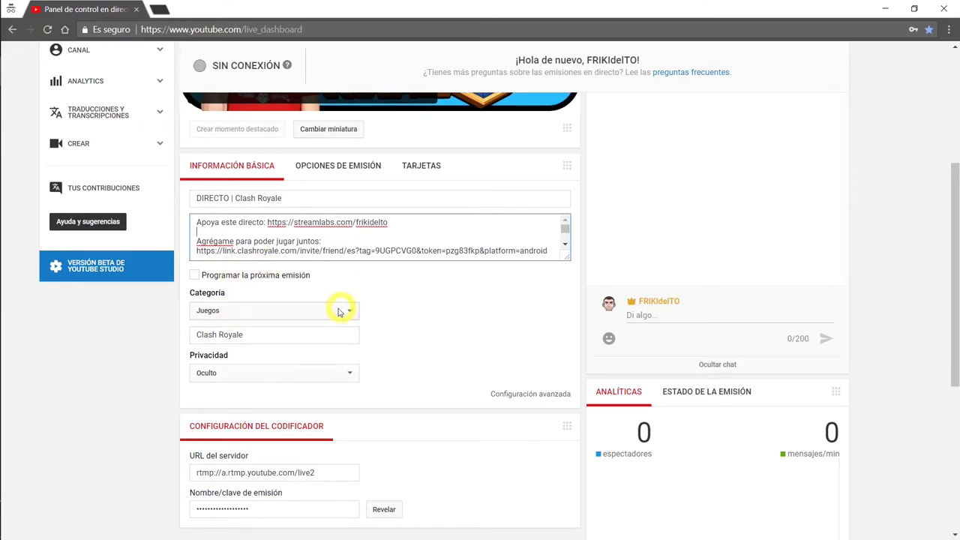
Set the stream's category to Juegos and check its game title.
{"action": "left_click", "coordinate": [235, 309]}
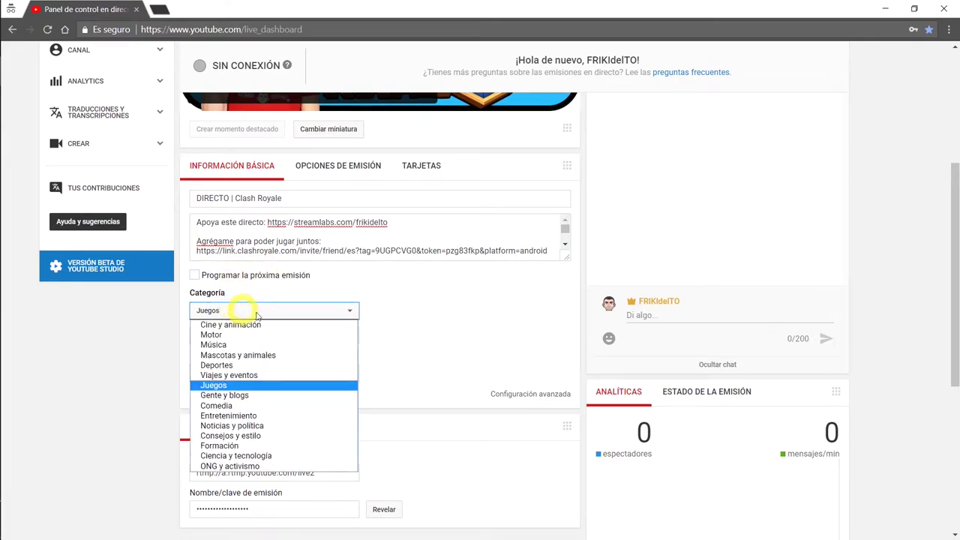
{"action": "left_click", "coordinate": [264, 386]}
{"action": "left_click", "coordinate": [276, 334]}
{"action": "left_click_drag", "start_coordinate": [275, 332], "coordinate": [187, 333]}
{"action": "left_click", "coordinate": [319, 334]}
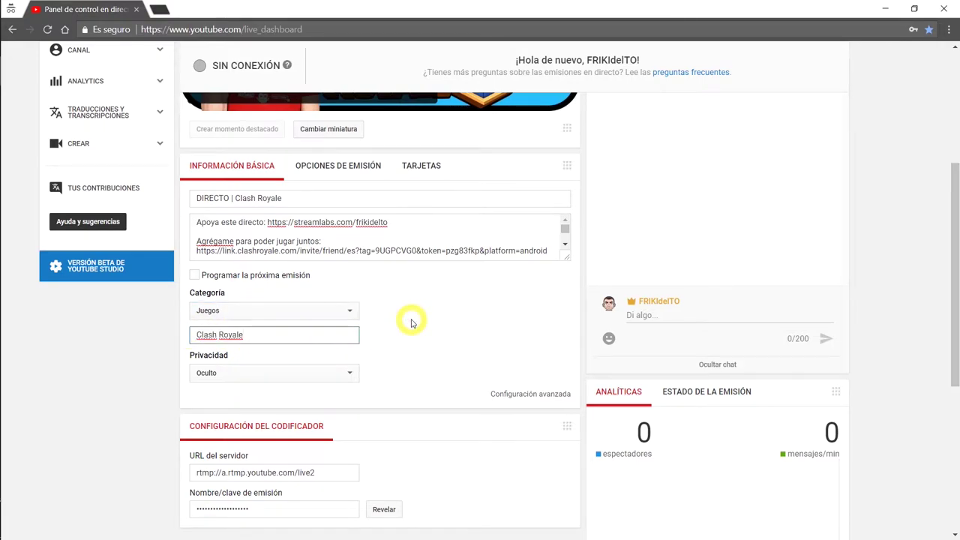
Examine the privacy choices available for the stream without changing the selection.
{"action": "left_click", "coordinate": [354, 374]}
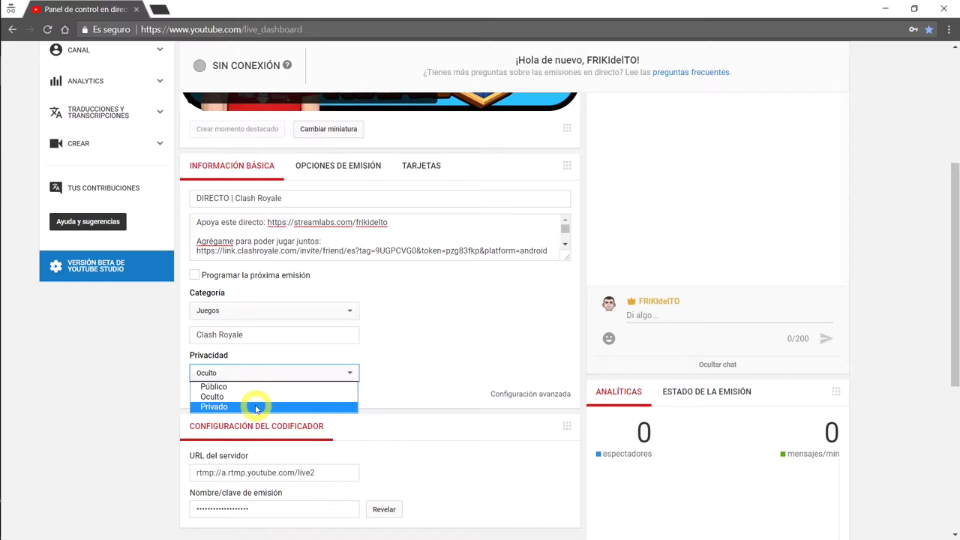
{"action": "left_click", "coordinate": [401, 365]}
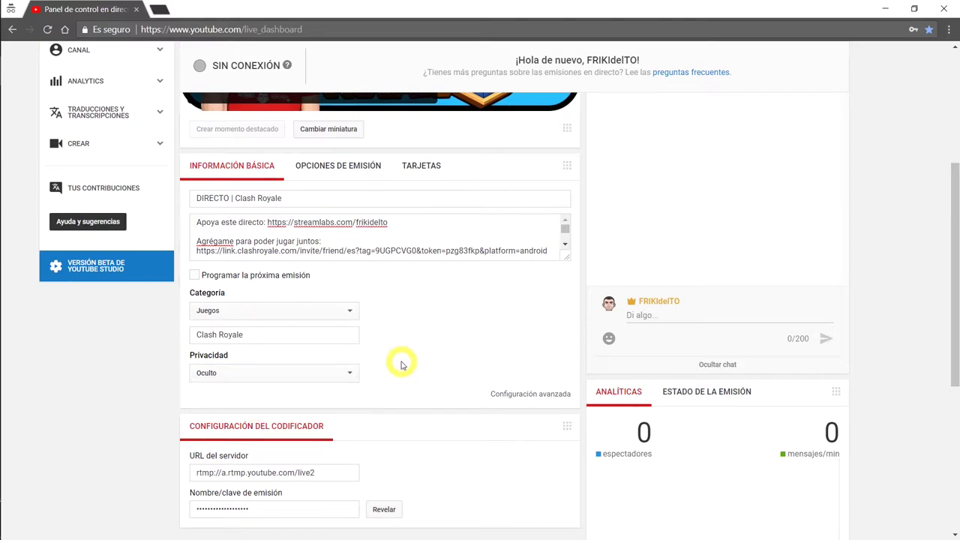
{"action": "left_click", "coordinate": [350, 373]}
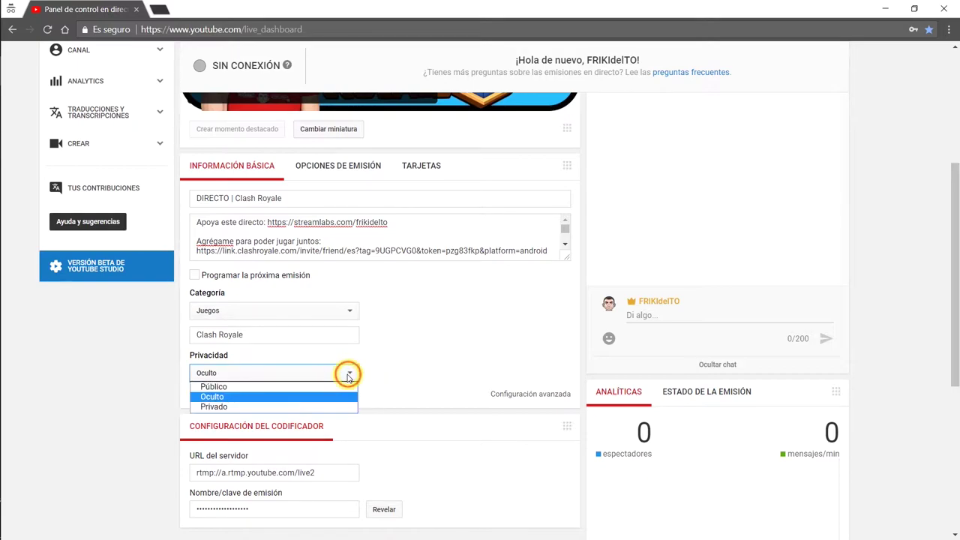
{"action": "left_click", "coordinate": [446, 369]}
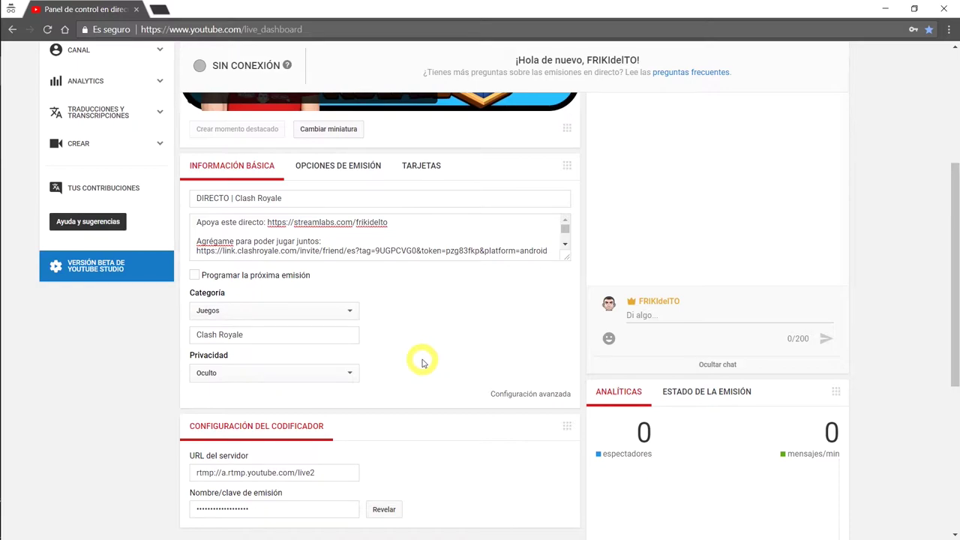
{"action": "double_click", "coordinate": [350, 373]}
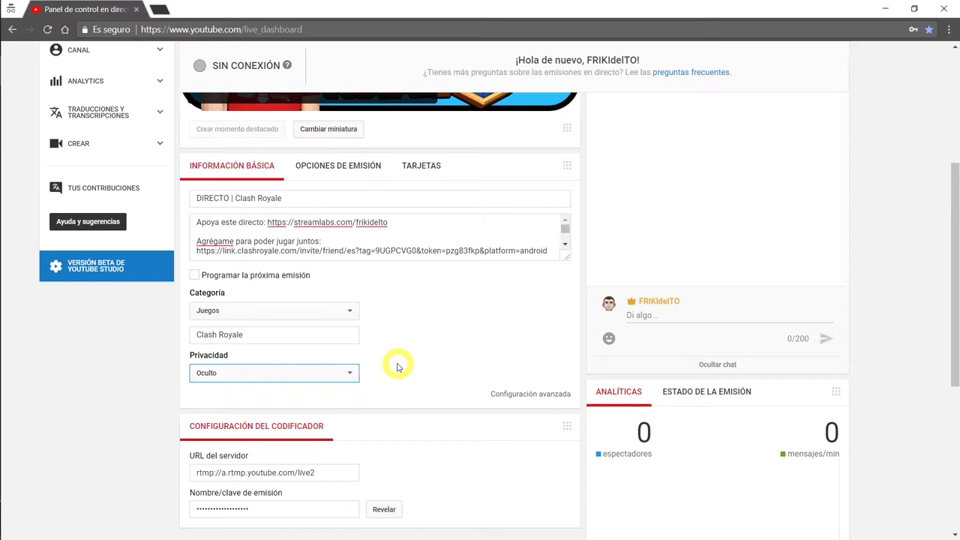
Reveal the stream name/key in the encoder configuration, select it and hide it again.
{"action": "scroll", "coordinate": [398, 367], "scroll_direction": "down", "scroll_amount": 2}
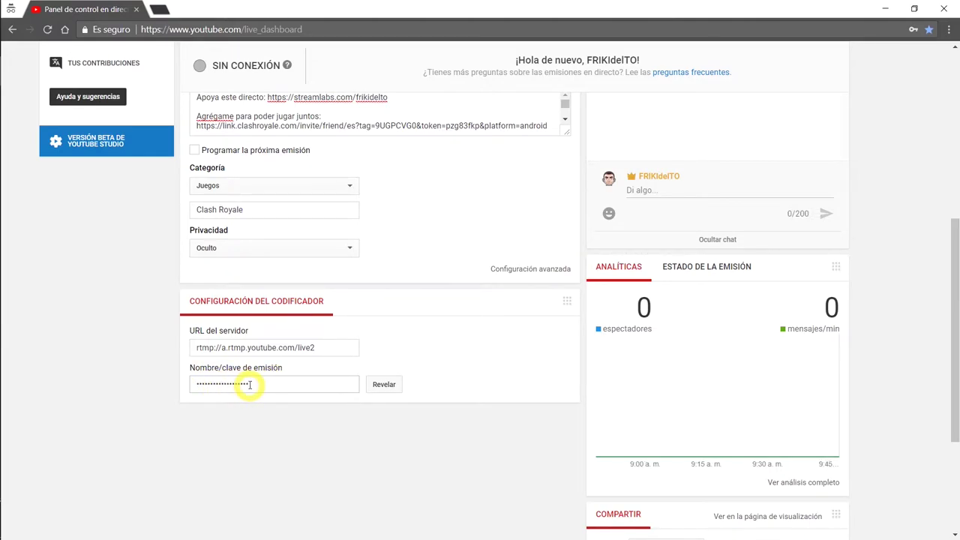
{"action": "left_click", "coordinate": [386, 385]}
{"action": "left_click", "coordinate": [285, 390]}
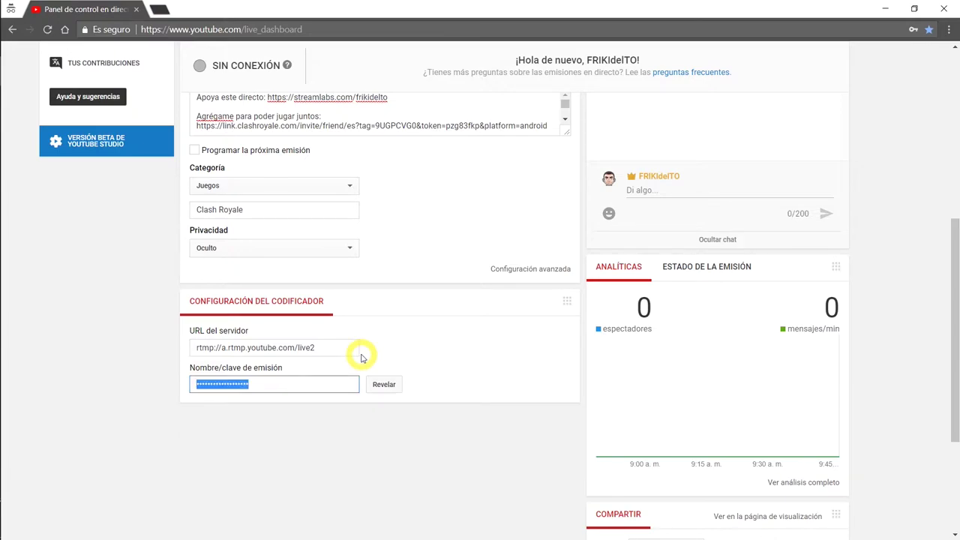
{"action": "left_click", "coordinate": [385, 383]}
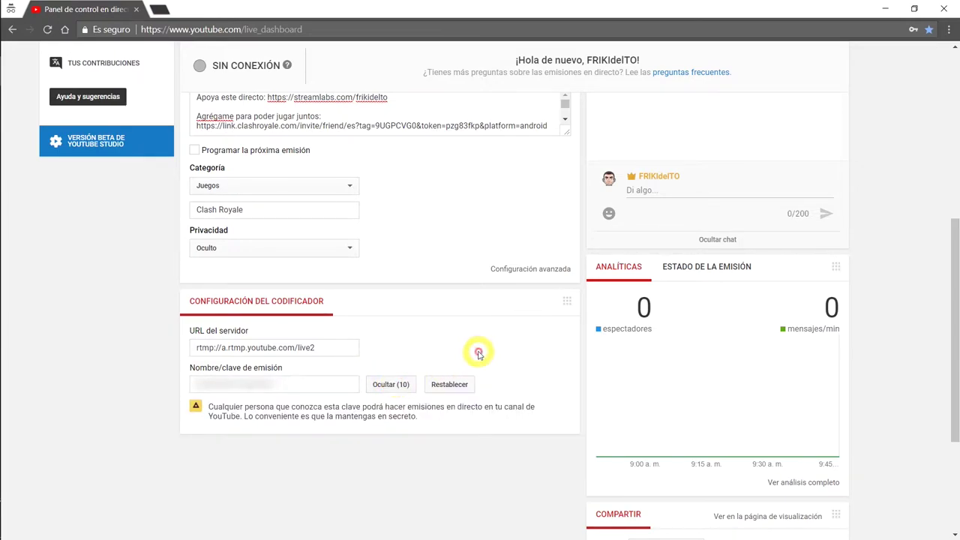
{"action": "left_click", "coordinate": [296, 388]}
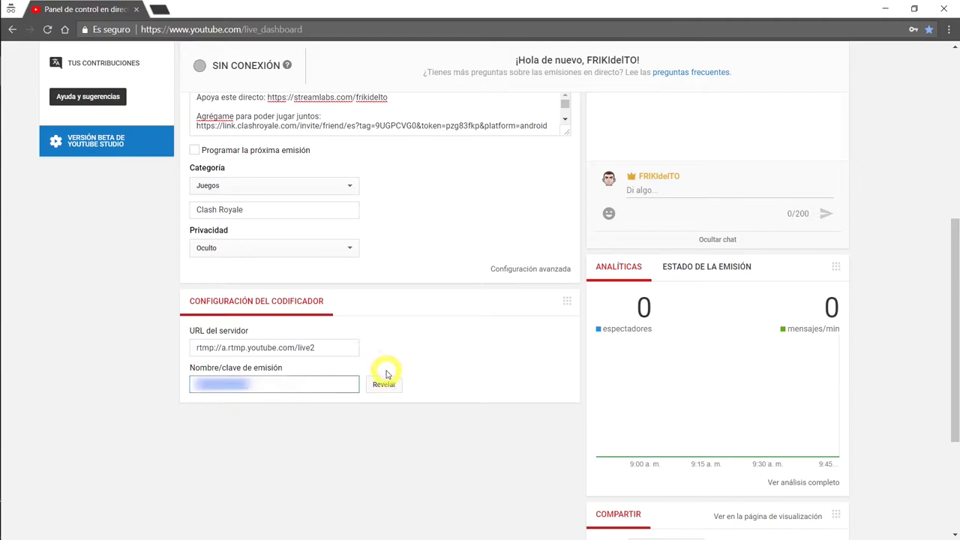
{"action": "left_click", "coordinate": [385, 384]}
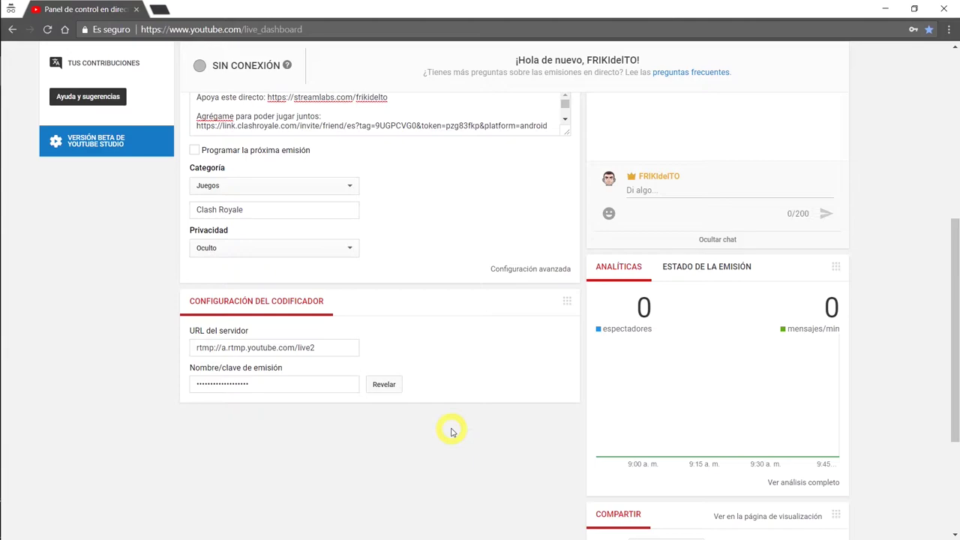
Open the stream's advanced configuration and enable the live chat.
{"action": "left_click", "coordinate": [539, 270]}
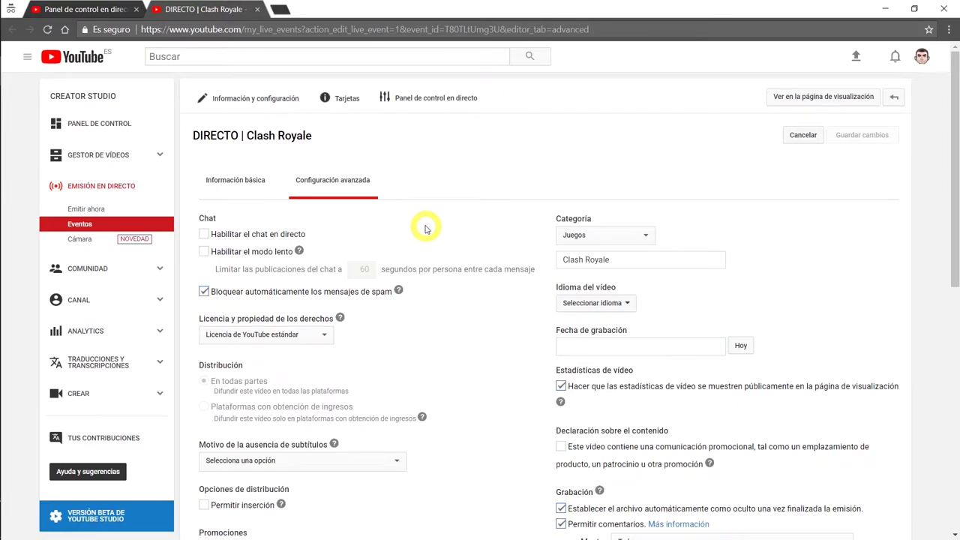
{"action": "left_click", "coordinate": [204, 234]}
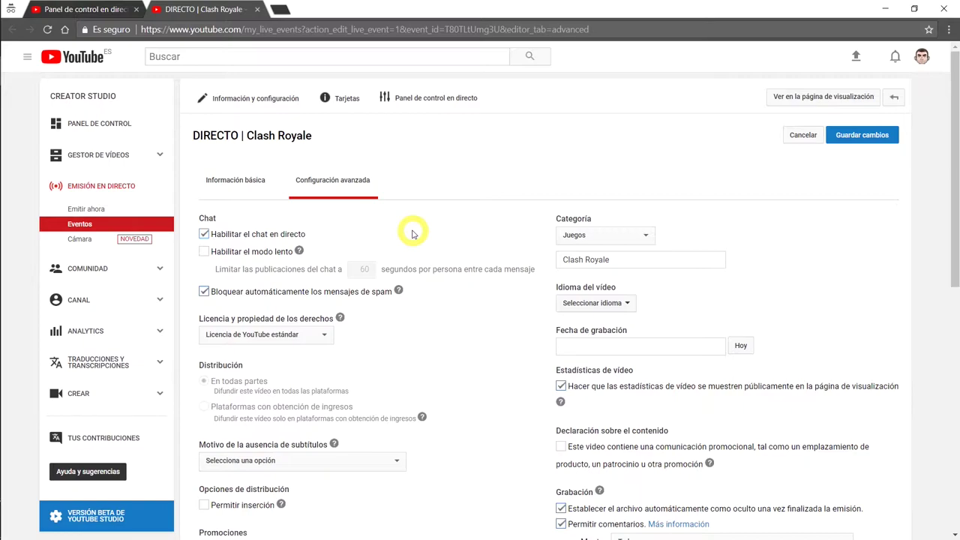
Try the chat's slow mode with its per-person message interval, and turn it back off.
{"action": "left_click", "coordinate": [204, 252]}
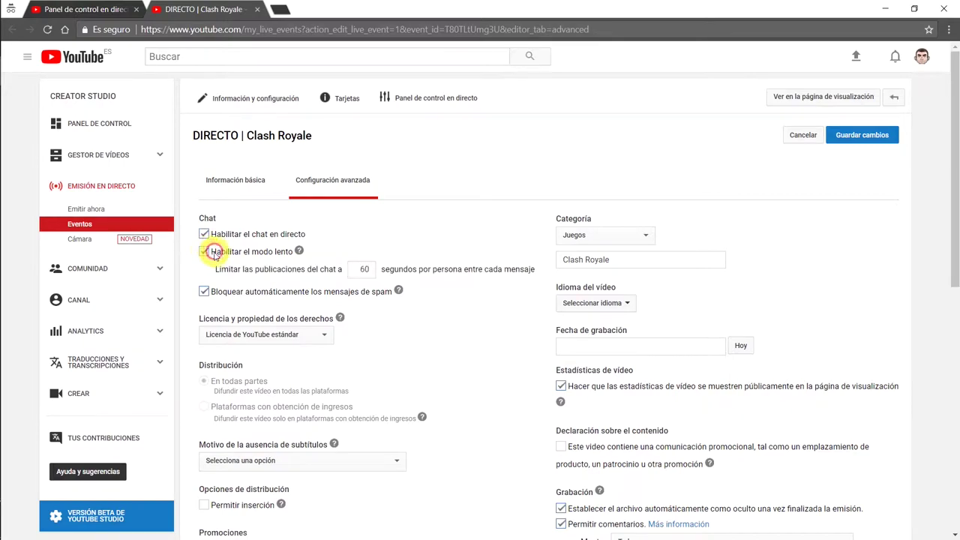
{"action": "double_click", "coordinate": [360, 269]}
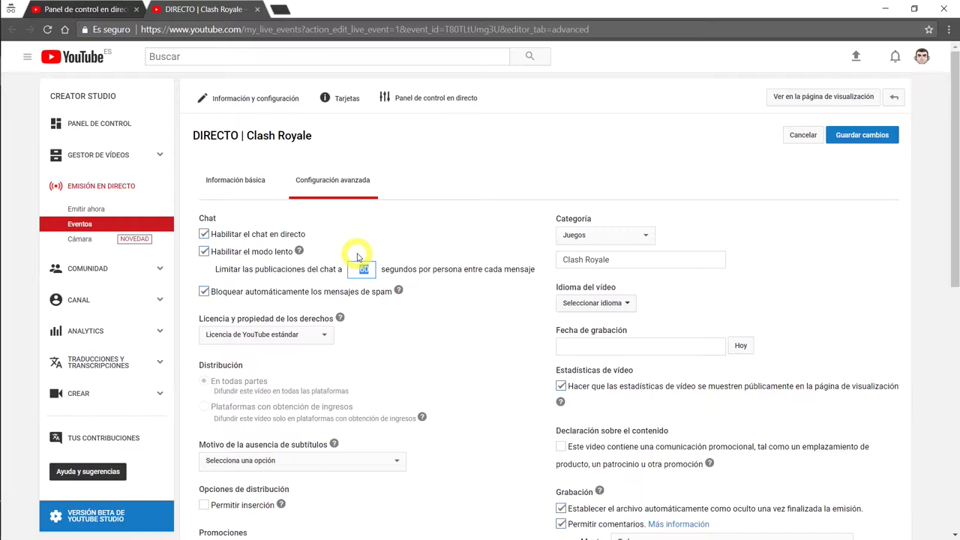
{"action": "key", "text": "shift+Tab"}
{"action": "key", "text": "space"}
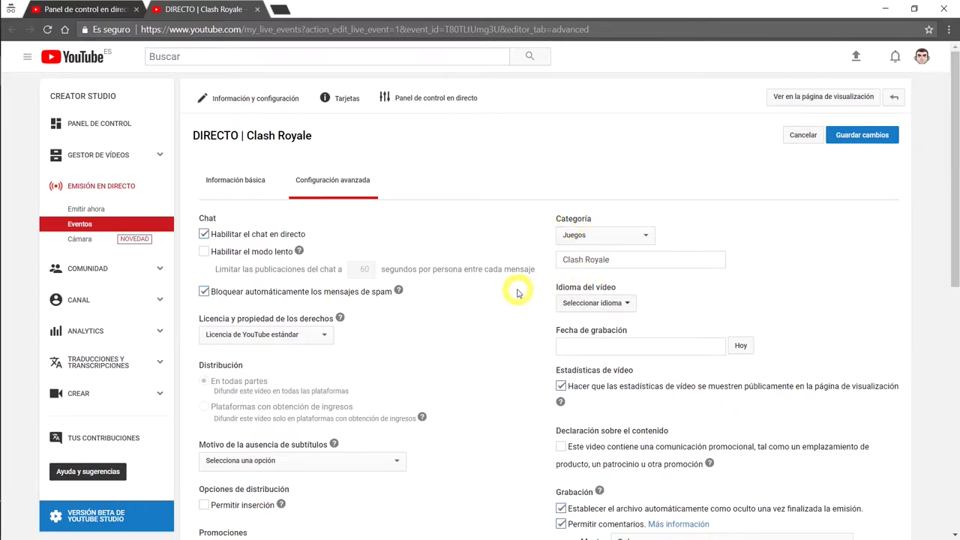
Set the video language to Español.
{"action": "left_click", "coordinate": [628, 303]}
{"action": "left_click", "coordinate": [608, 321]}
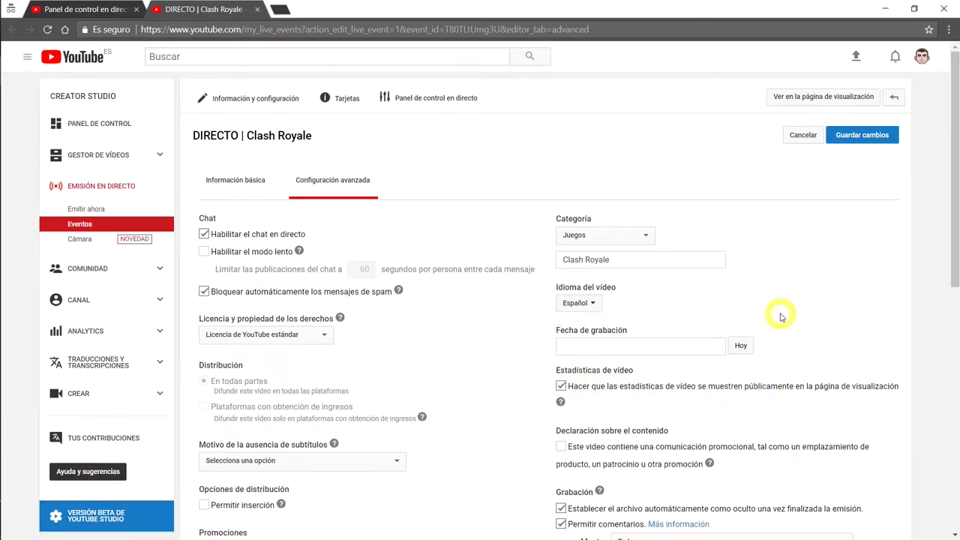
Examine the recording settings for automatically hiding the archive and choosing which comments to show.
{"action": "scroll", "coordinate": [843, 314], "scroll_direction": "down", "scroll_amount": 1}
{"action": "scroll", "coordinate": [843, 315], "scroll_direction": "down", "scroll_amount": 3}
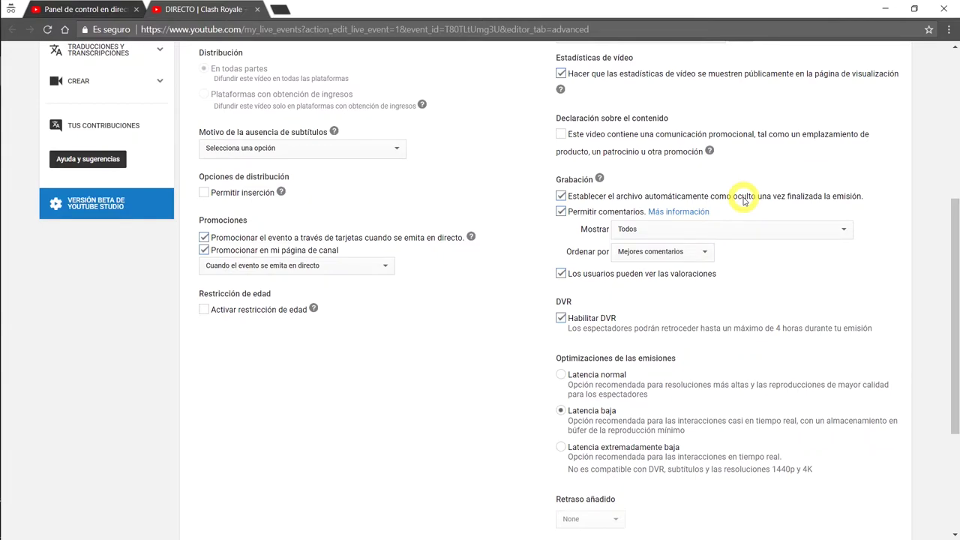
{"action": "left_click", "coordinate": [560, 196]}
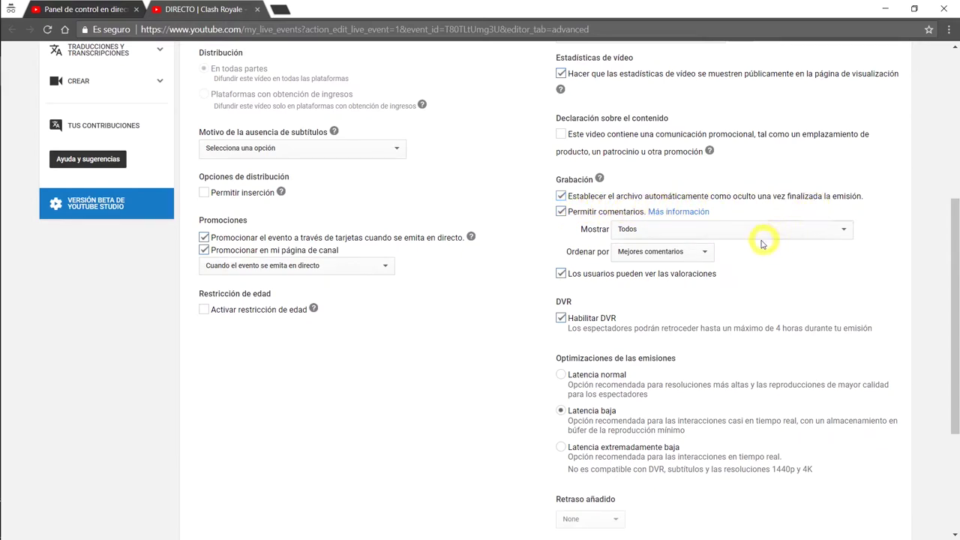
{"action": "left_click", "coordinate": [701, 229]}
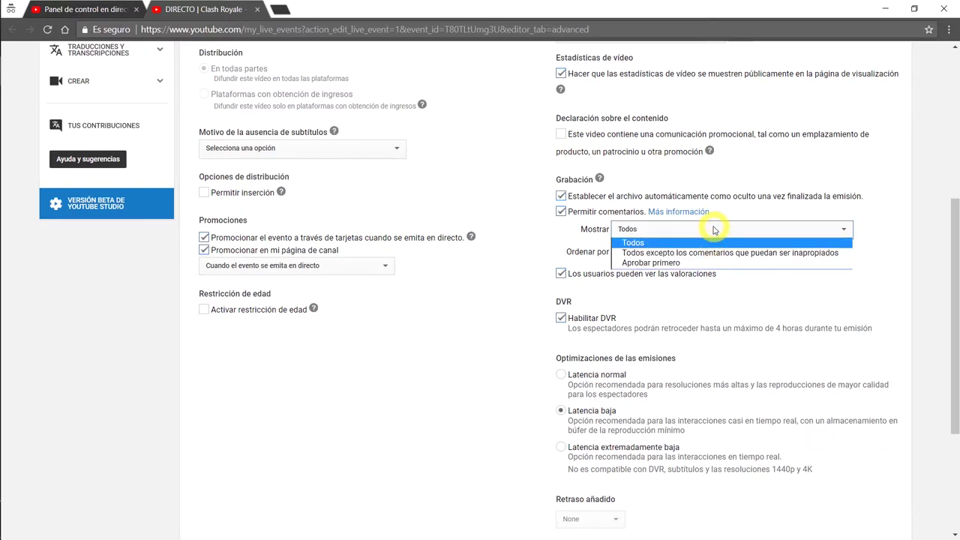
{"action": "left_click", "coordinate": [758, 212]}
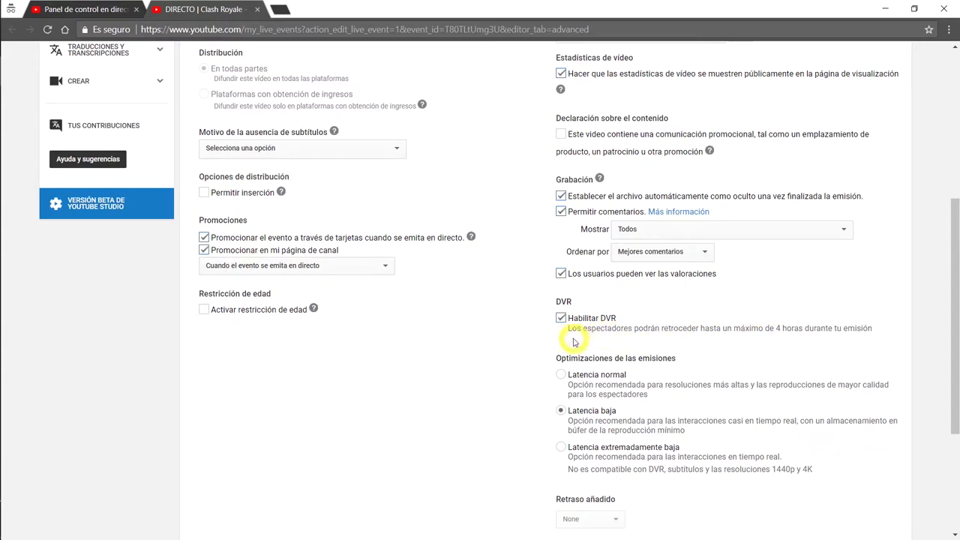
Save the changes to the stream's advanced configuration.
{"action": "scroll", "coordinate": [566, 345], "scroll_direction": "down", "scroll_amount": 1}
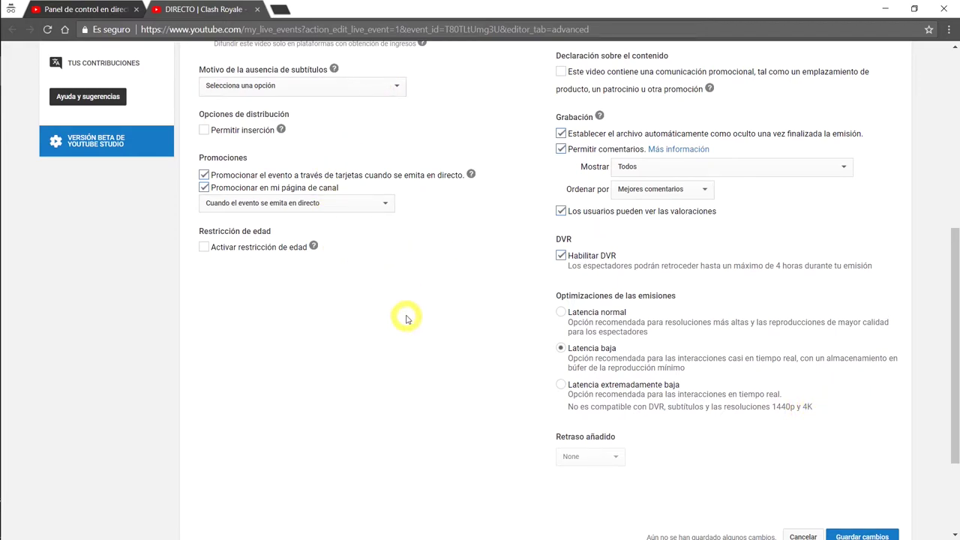
{"action": "left_click", "coordinate": [861, 536]}
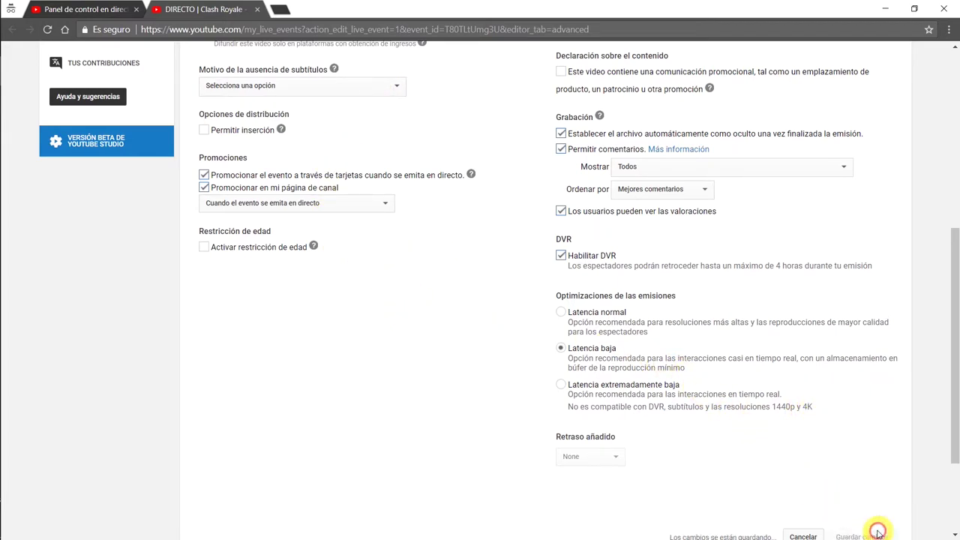
{"action": "scroll", "coordinate": [800, 387], "scroll_direction": "down", "scroll_amount": 1}
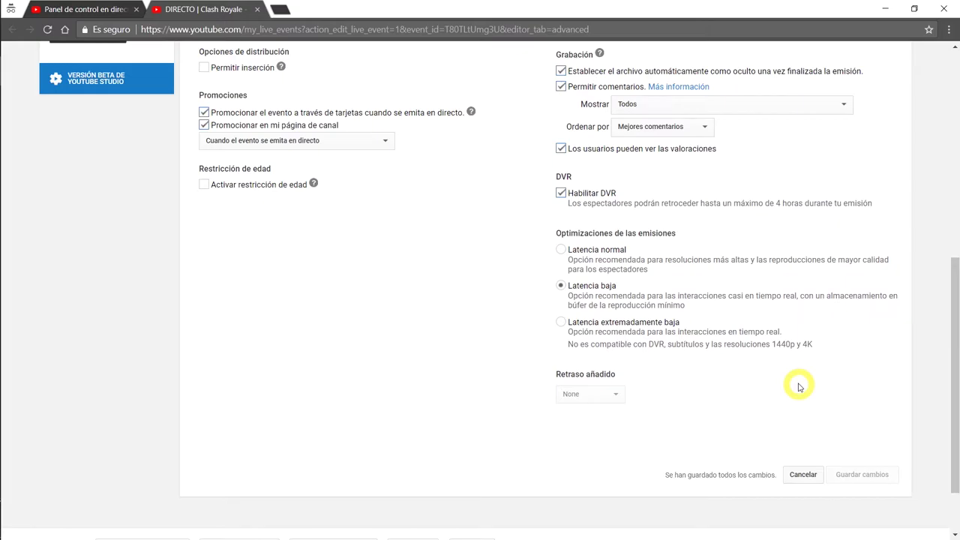
Switch to OBS, open its streaming configuration and keep the stream type as Servicio de retransmisión.
{"action": "key", "text": "alt+Tab"}
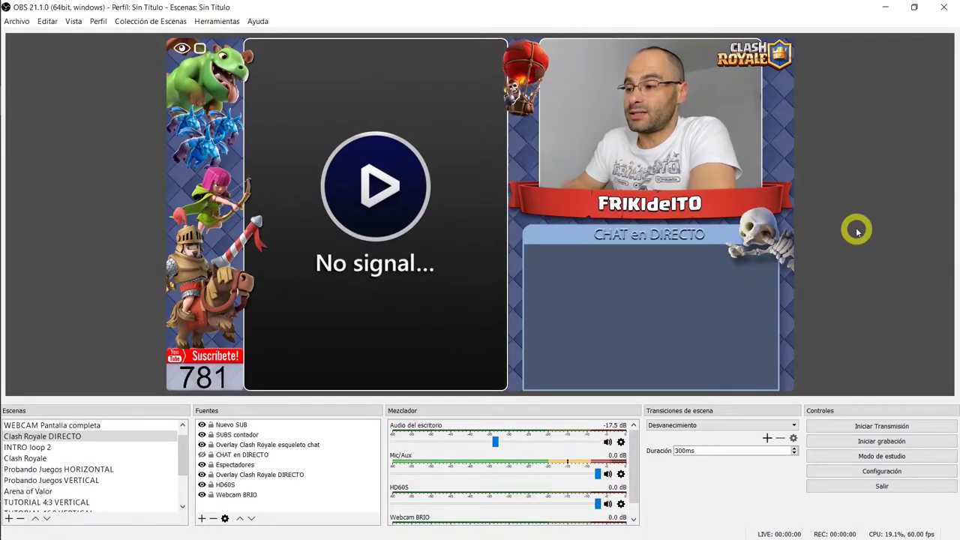
{"action": "left_click", "coordinate": [885, 472]}
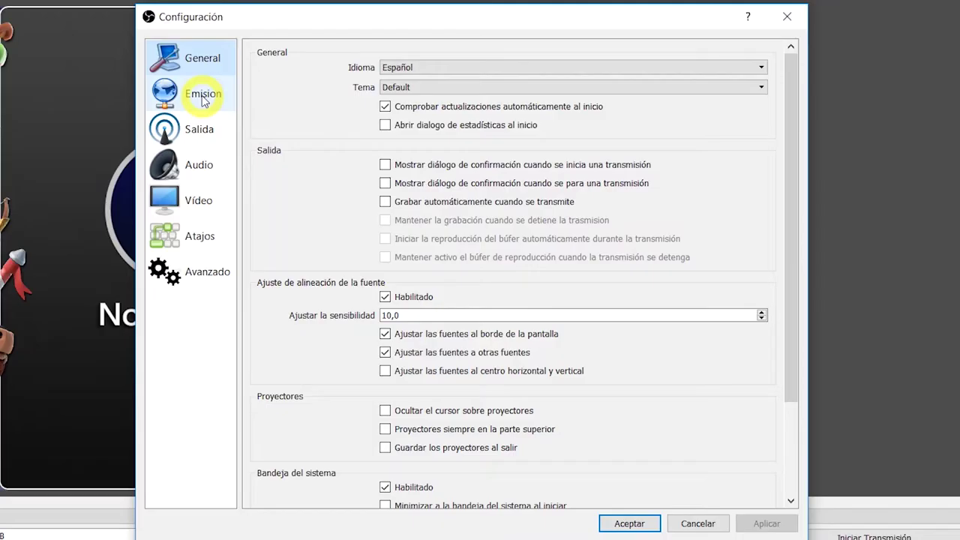
{"action": "left_click", "coordinate": [204, 98]}
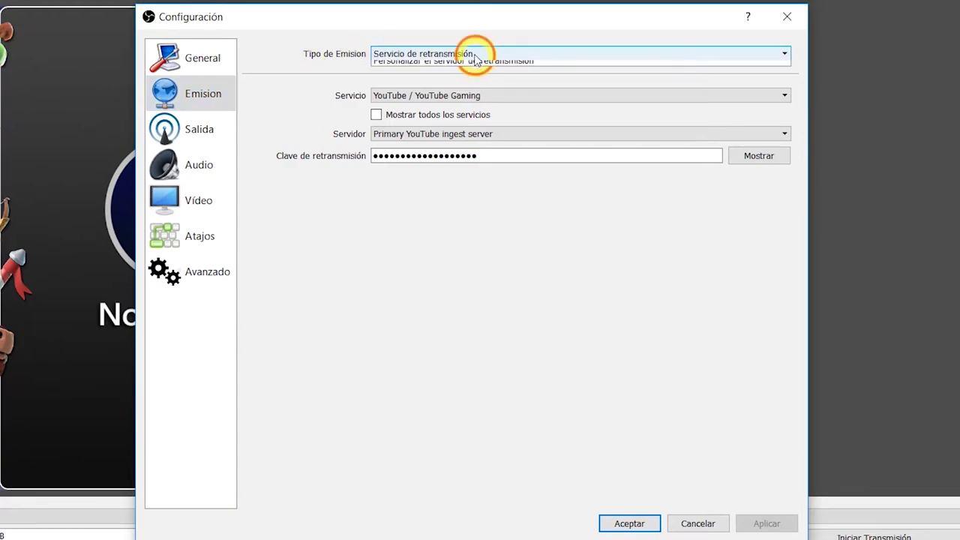
{"action": "left_click", "coordinate": [474, 56]}
{"action": "left_click", "coordinate": [475, 57]}
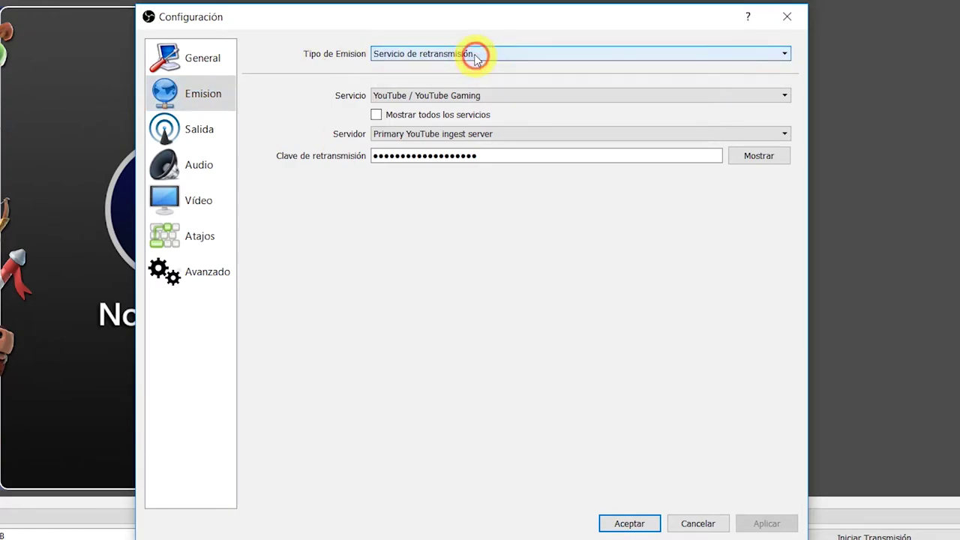
Set the streaming service to YouTube / YouTube Gaming and the server to Primary YouTube ingest server.
{"action": "left_click", "coordinate": [425, 96]}
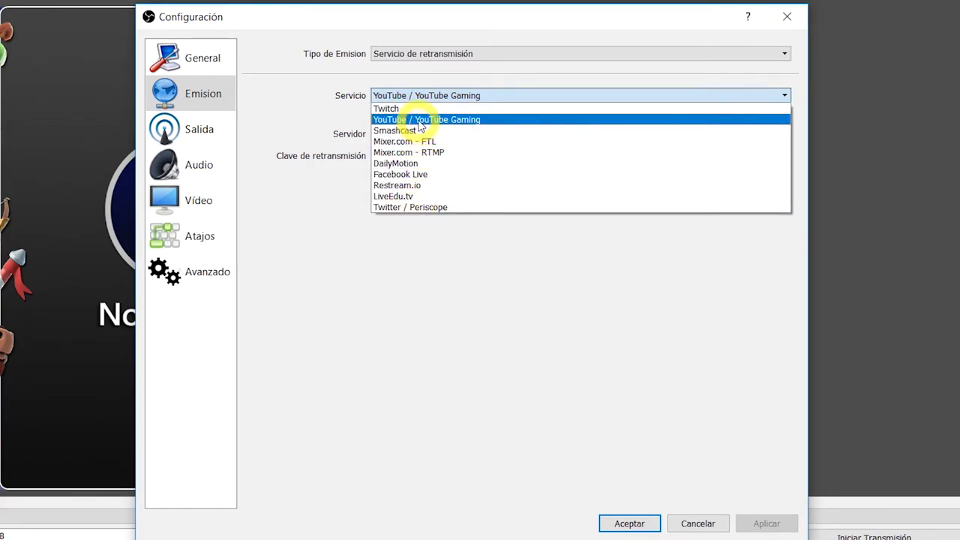
{"action": "left_click", "coordinate": [419, 120]}
{"action": "left_click", "coordinate": [442, 136]}
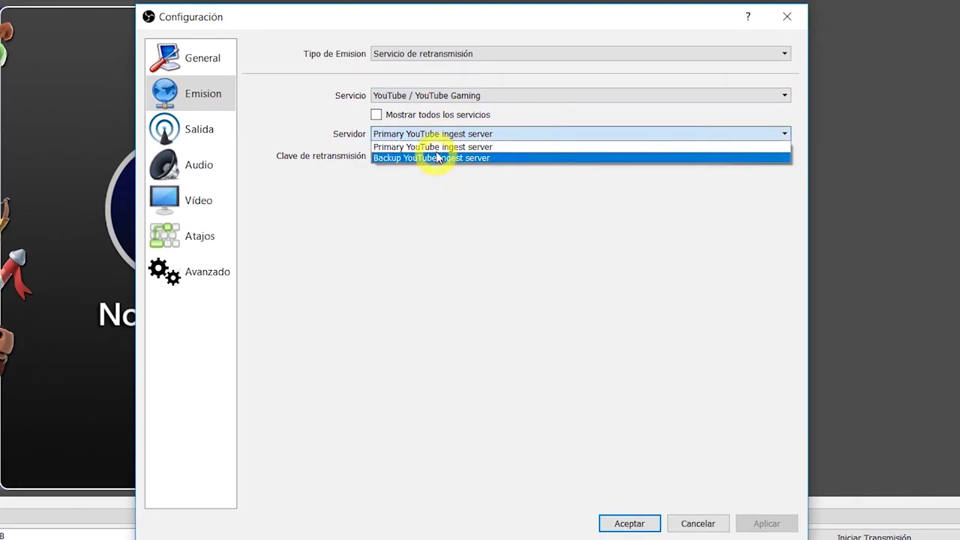
{"action": "left_click", "coordinate": [437, 148]}
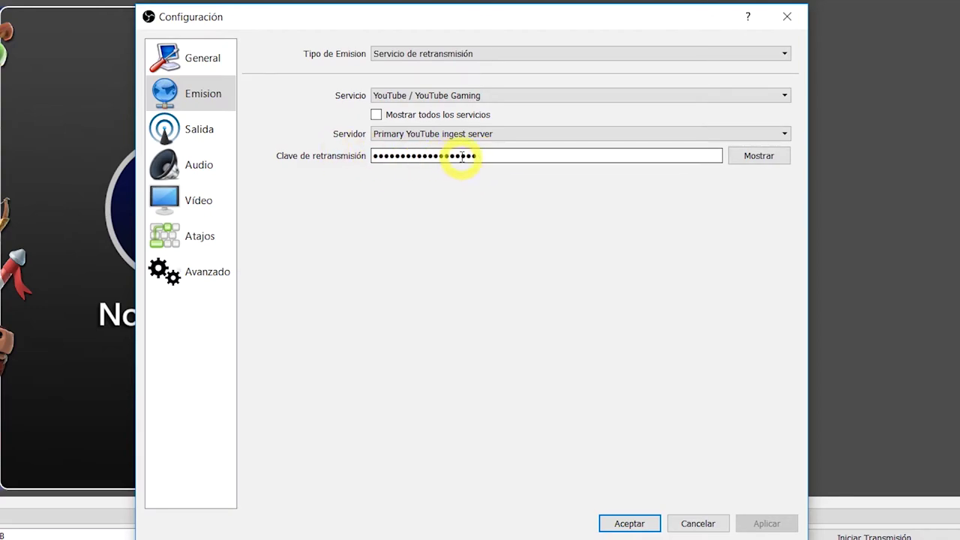
Reveal the stream key in the Clave de retransmisión field to check it, and hide it again.
{"action": "left_click", "coordinate": [756, 158]}
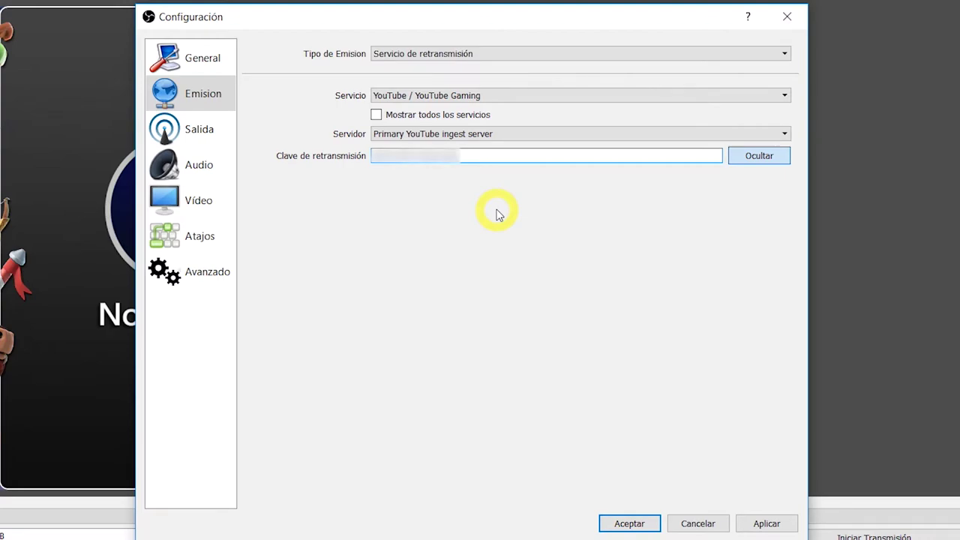
{"action": "key", "text": "space"}
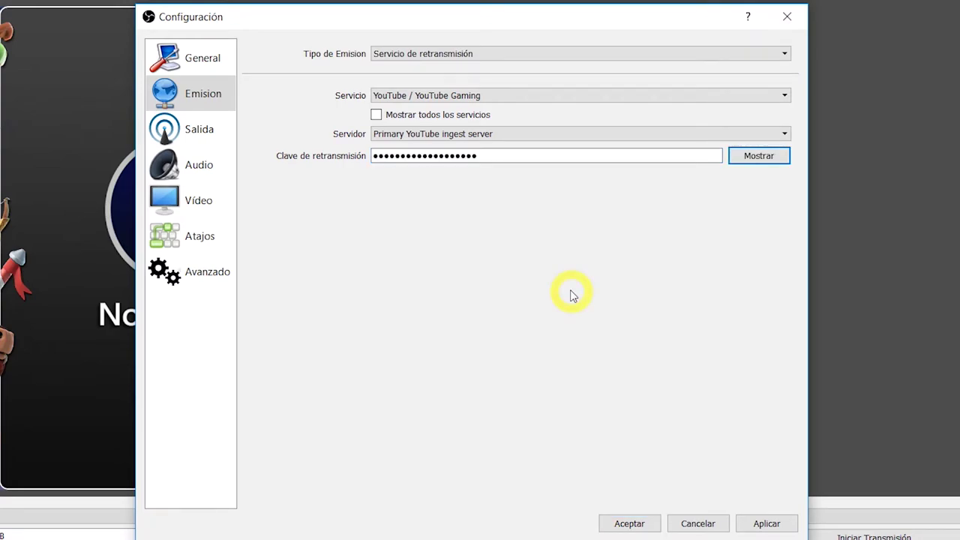
Review the output settings for live streaming, recording, audio and replay buffer, and accept the configuration.
{"action": "left_click", "coordinate": [201, 137]}
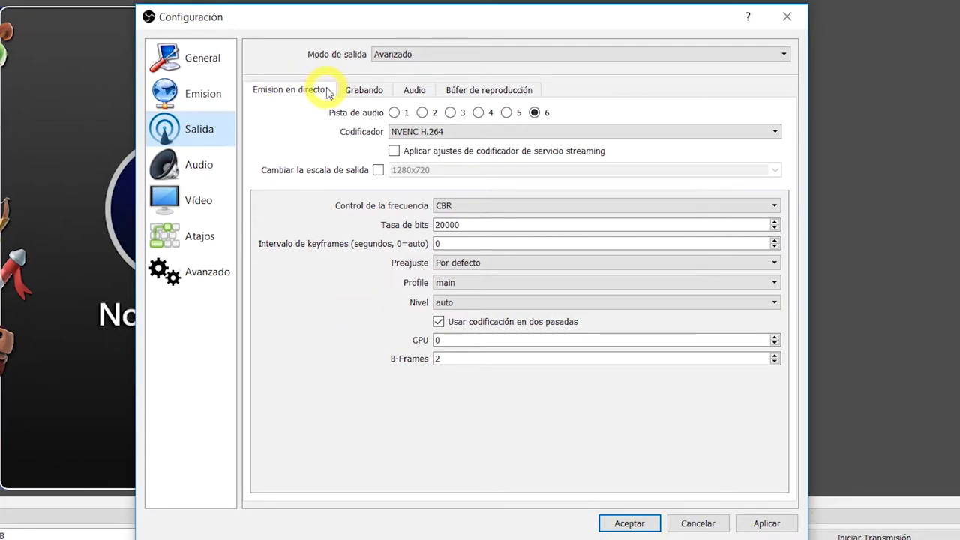
{"action": "left_click", "coordinate": [366, 90]}
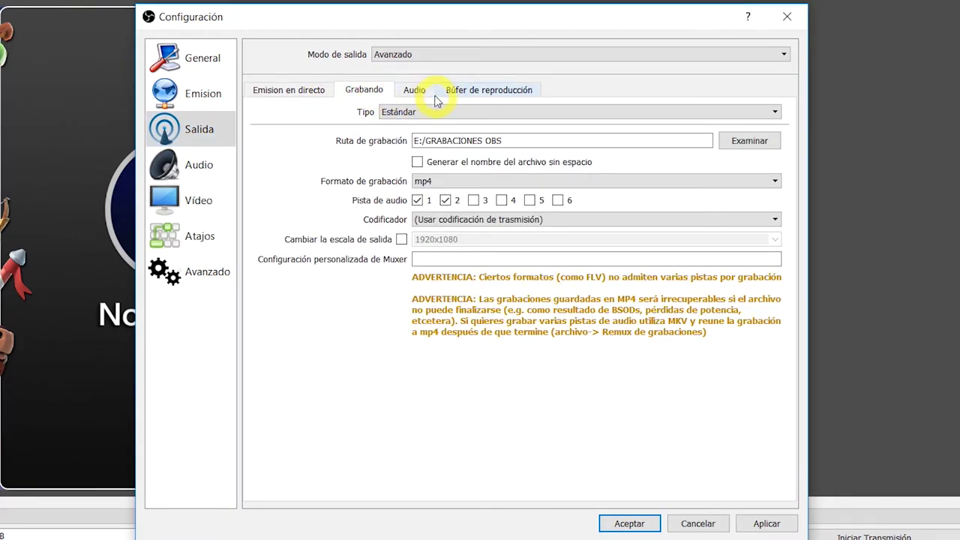
{"action": "left_click", "coordinate": [425, 92]}
{"action": "left_click", "coordinate": [490, 95]}
{"action": "left_click", "coordinate": [303, 91]}
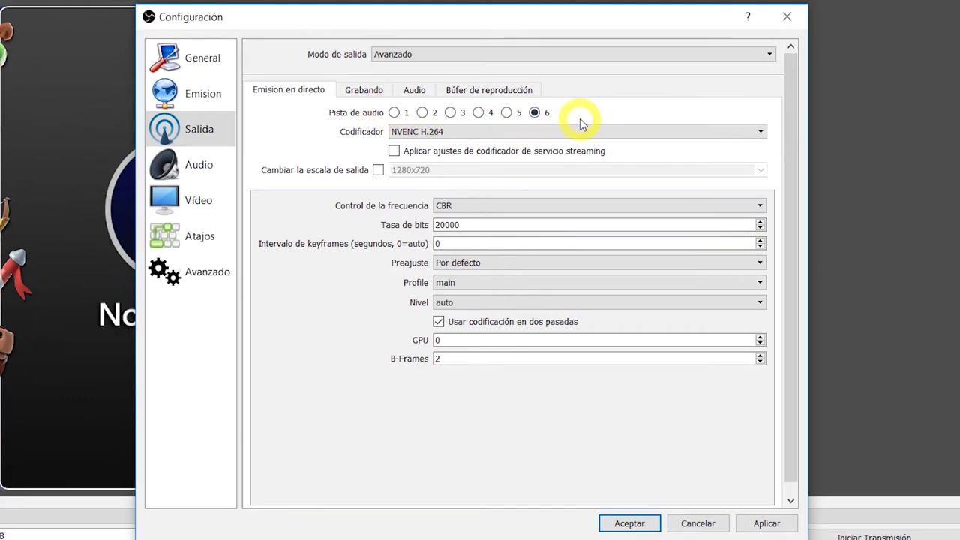
{"action": "left_click", "coordinate": [630, 523]}
Open the advanced audio properties and toggle track 1 for Audio del escritorio on and off again.
{"action": "left_click", "coordinate": [48, 21]}
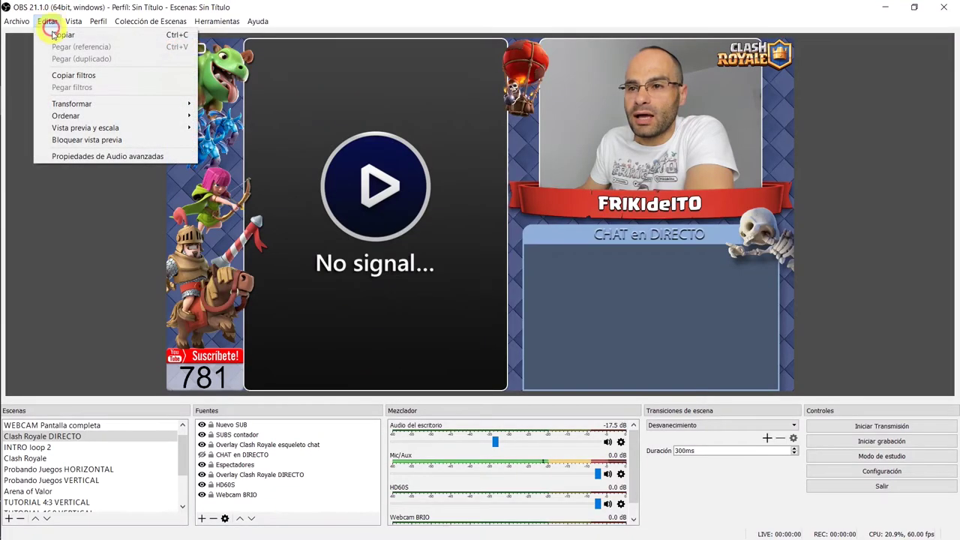
{"action": "left_click", "coordinate": [96, 156]}
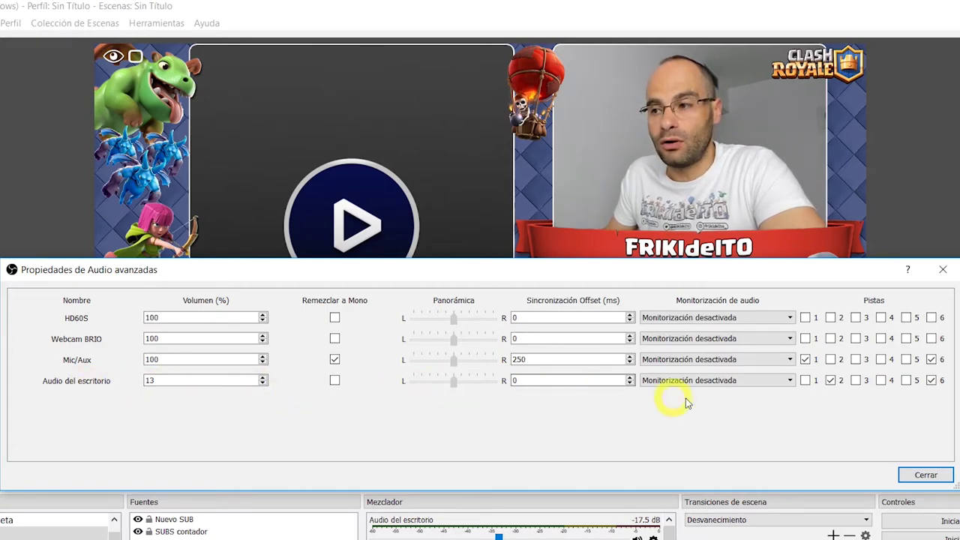
{"action": "left_click", "coordinate": [805, 380]}
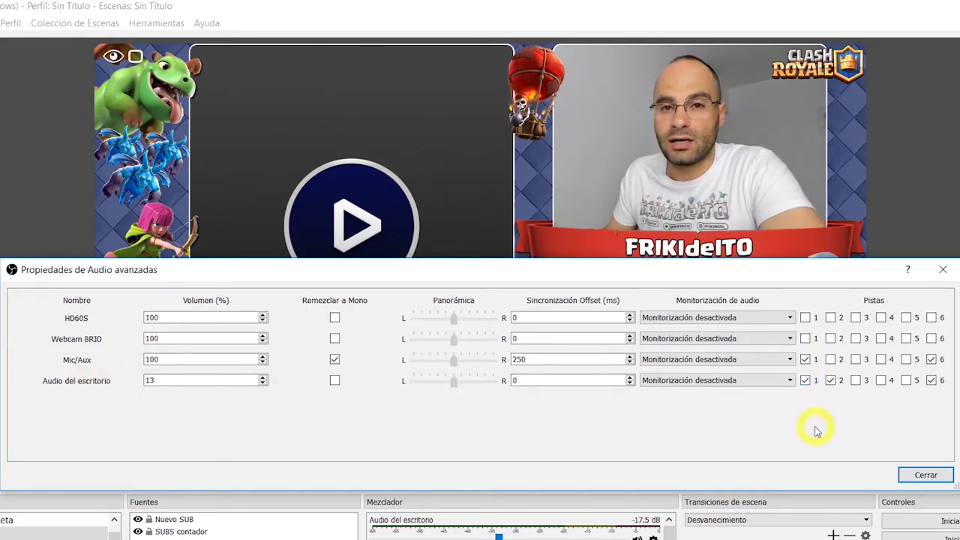
{"action": "left_click", "coordinate": [805, 381]}
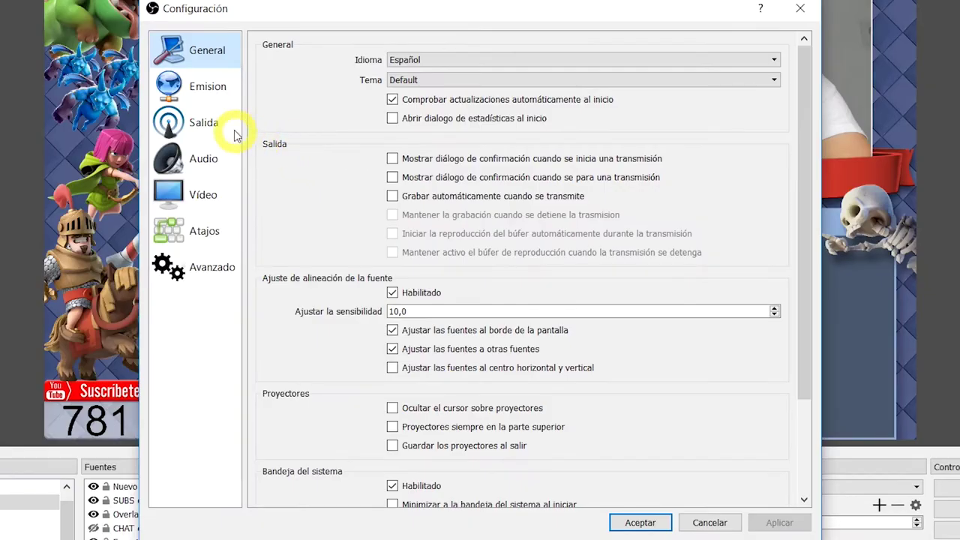
In the live output settings, keep NVENC H.264 as the encoder and CBR as the rate control.
{"action": "left_click", "coordinate": [204, 124]}
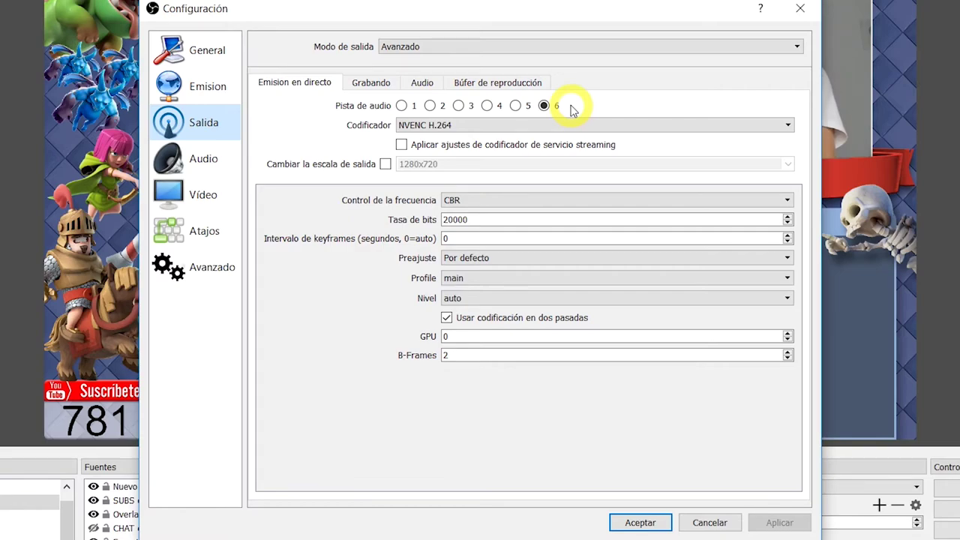
{"action": "left_click", "coordinate": [445, 126]}
{"action": "left_click", "coordinate": [443, 128]}
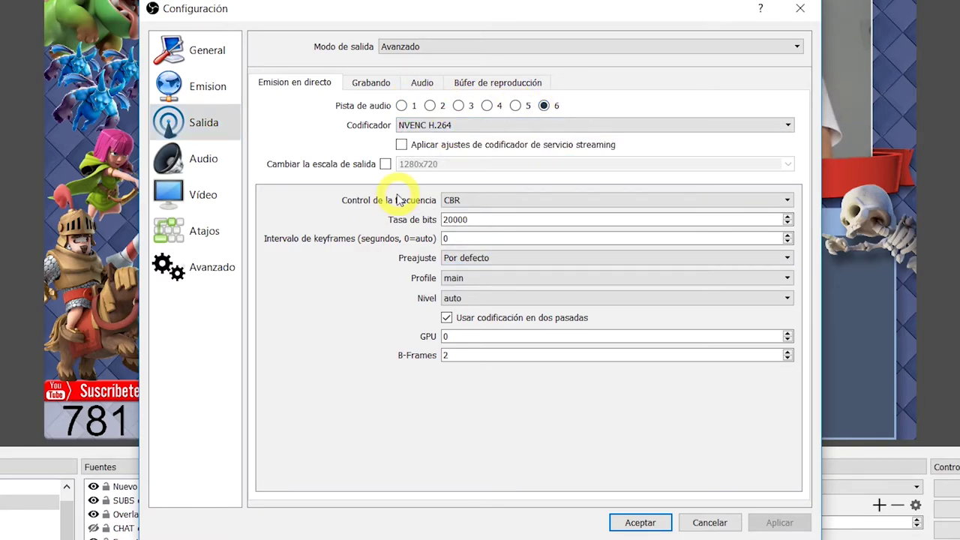
{"action": "left_click", "coordinate": [474, 124]}
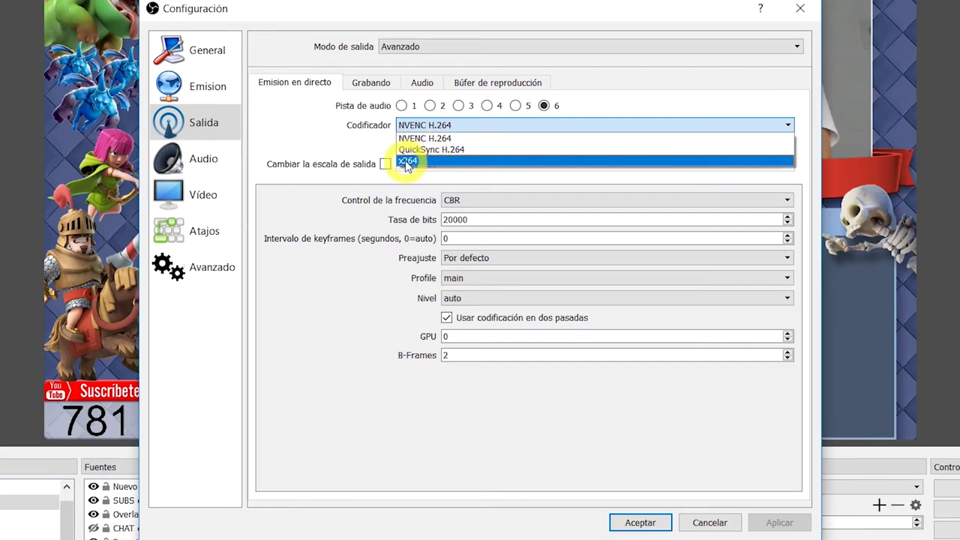
{"action": "key", "text": "Escape"}
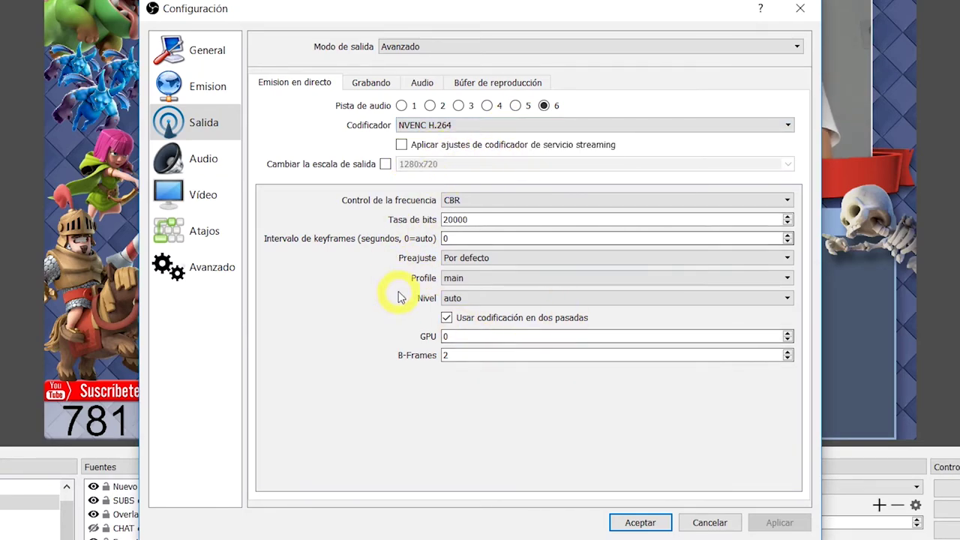
{"action": "left_click", "coordinate": [520, 203]}
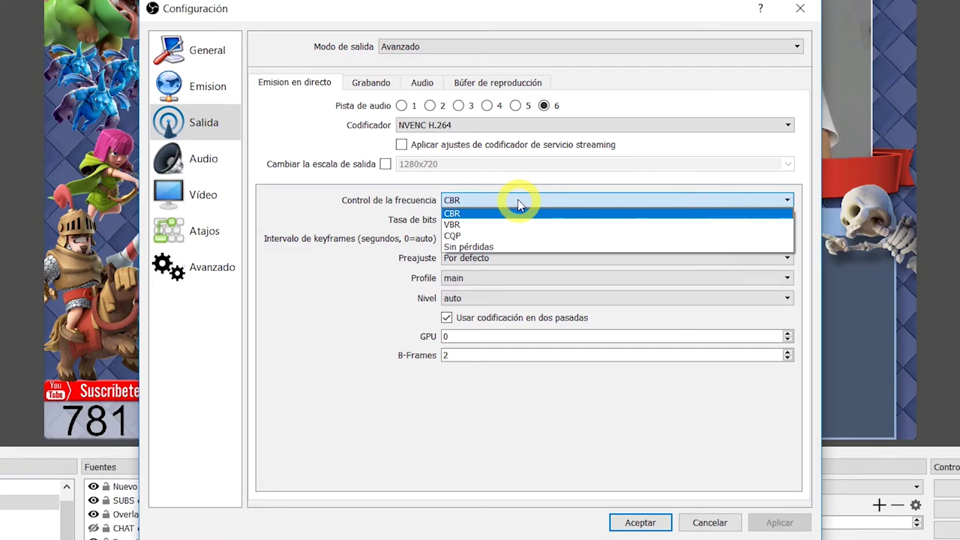
{"action": "left_click", "coordinate": [510, 213]}
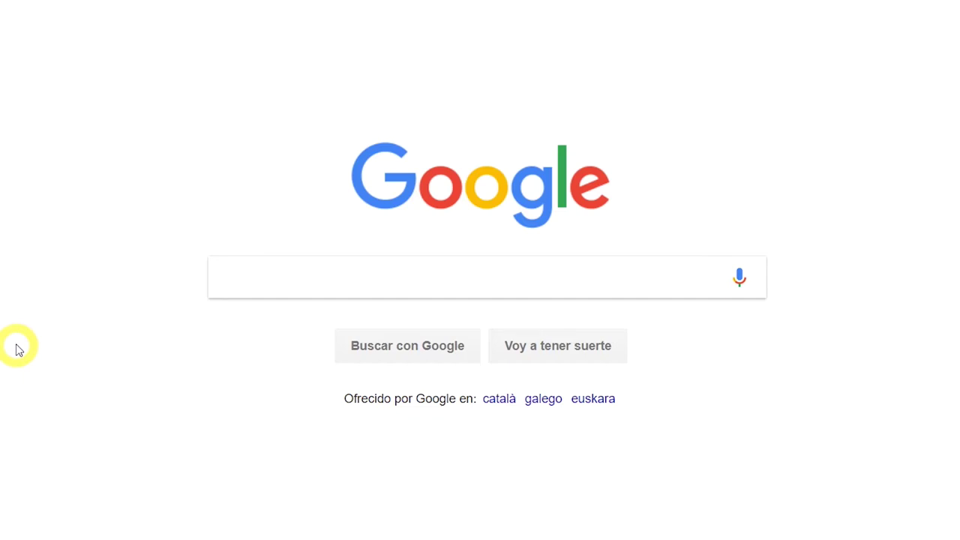
Switch to Google, search for "test de velocidad" and run the Internet speed test to check the upload speed.
{"action": "type", "text": "test de velocidad"}
{"action": "left_click", "coordinate": [398, 344]}
{"action": "left_click", "coordinate": [433, 317]}
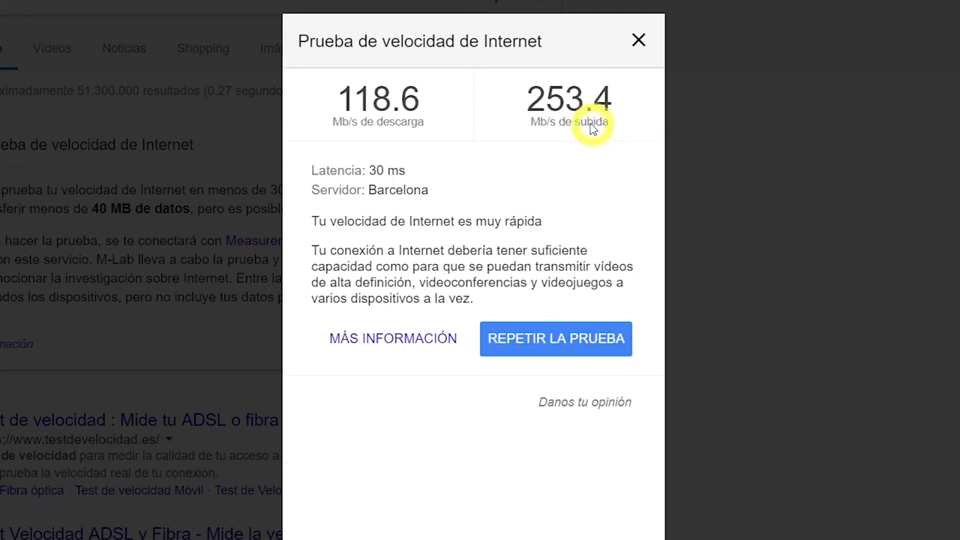
{"action": "left_click_drag", "start_coordinate": [525, 101], "coordinate": [619, 109]}
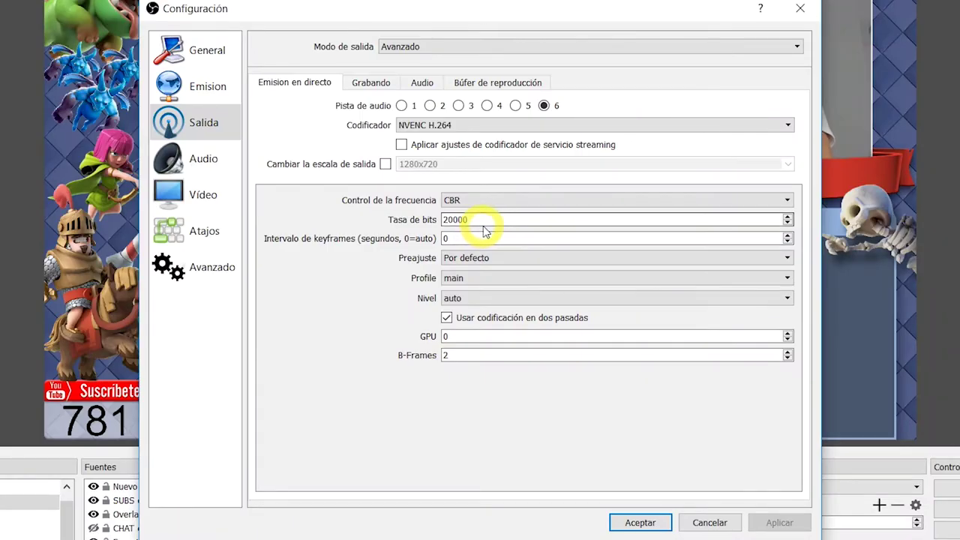
Back in OBS, review the live output's bitrate and preset, keeping them at 20000 and Por defecto.
{"action": "left_click_drag", "start_coordinate": [488, 218], "coordinate": [423, 236]}
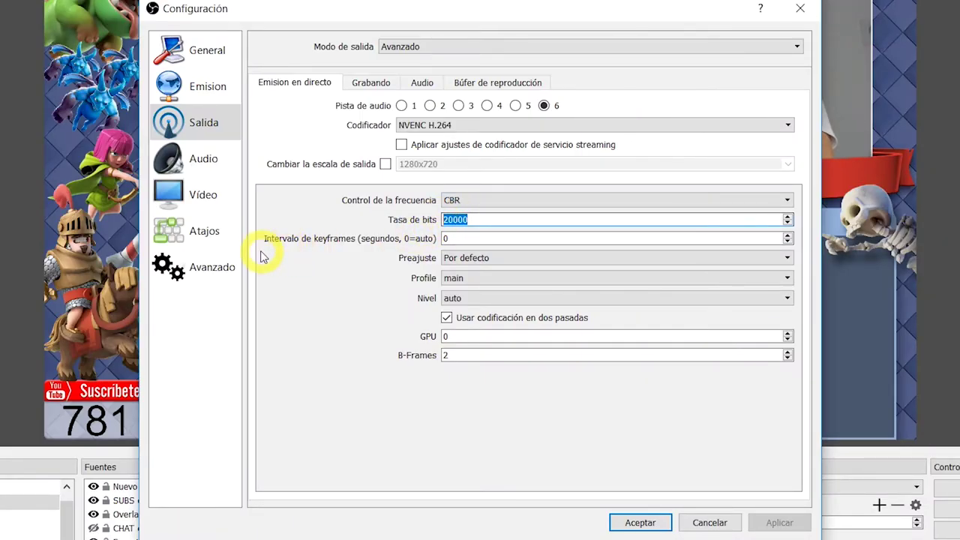
{"action": "left_click", "coordinate": [484, 259]}
{"action": "left_click", "coordinate": [368, 403]}
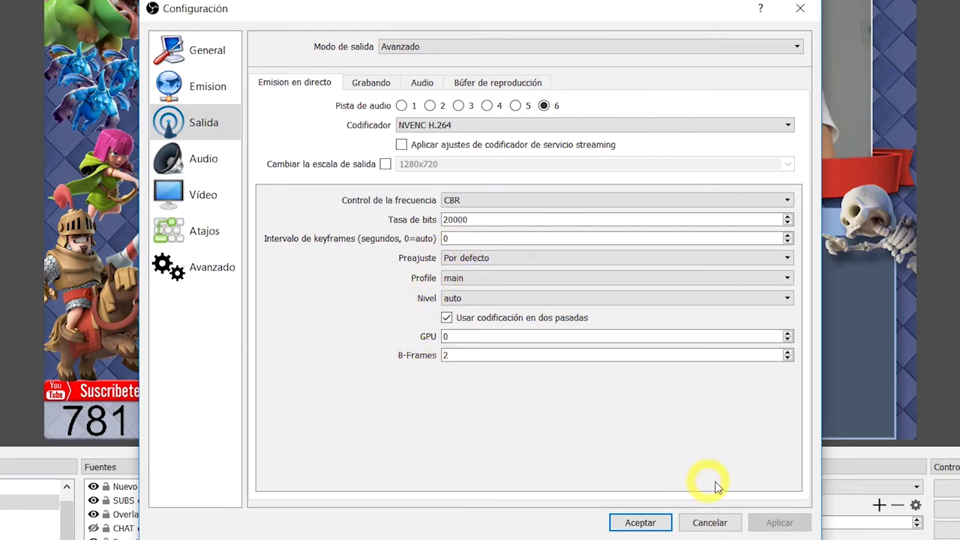
Accept the output configuration and start the live transmission.
{"action": "left_click", "coordinate": [649, 524]}
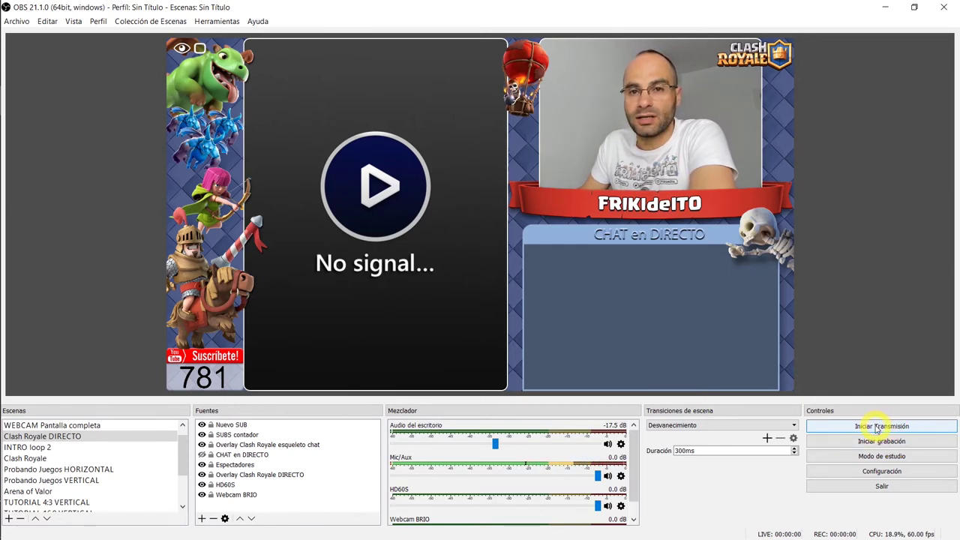
{"action": "left_click", "coordinate": [875, 426]}
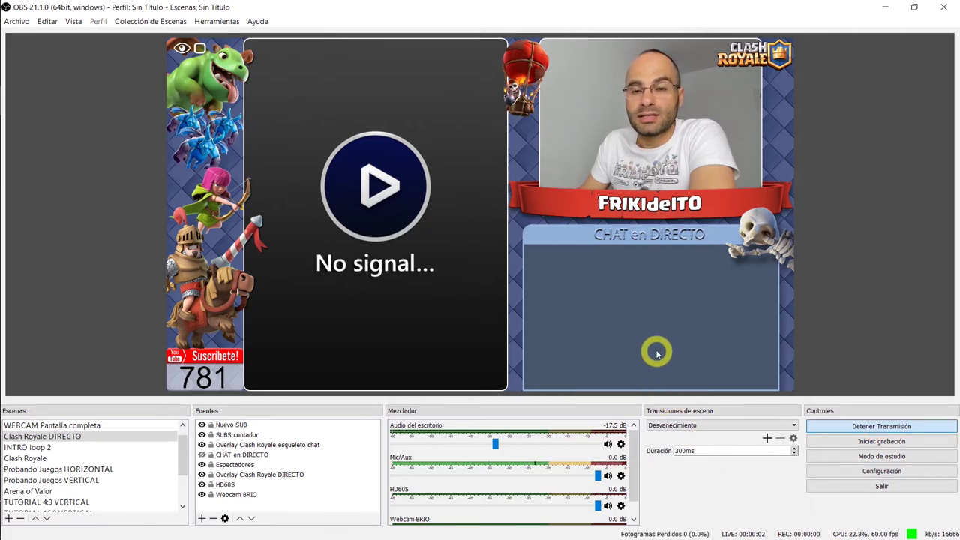